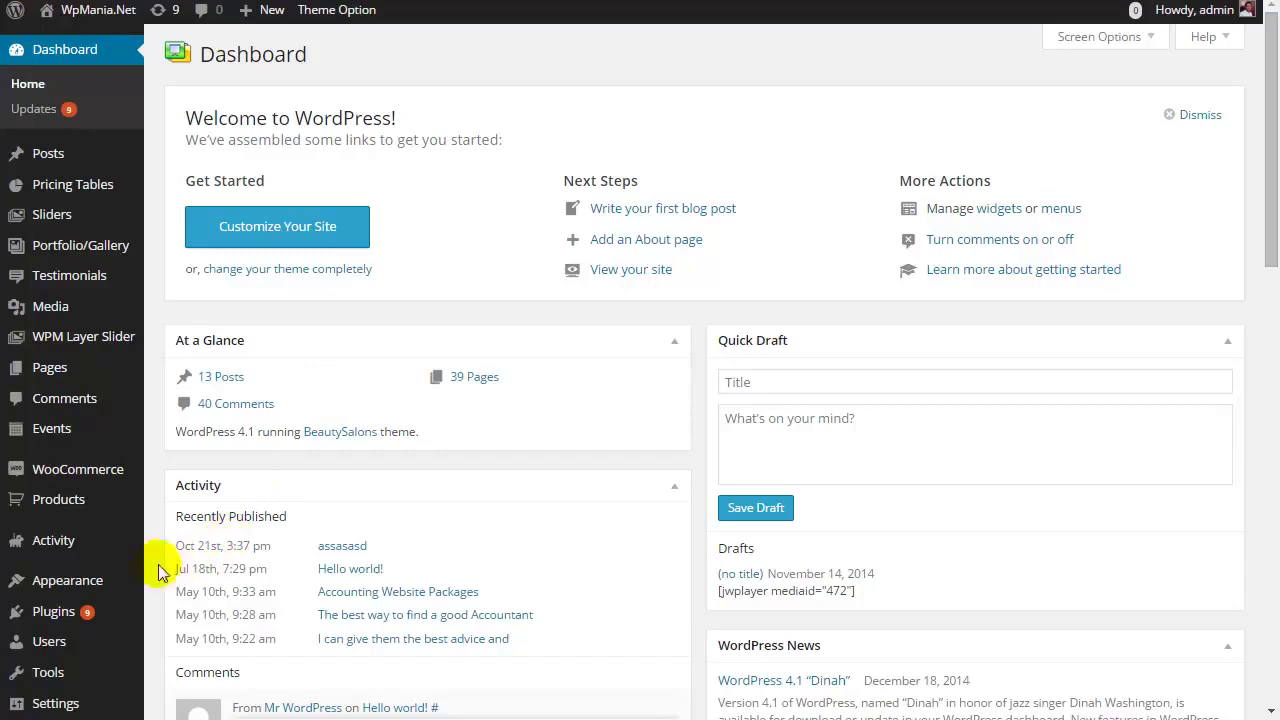
Open the menu editor and create a new navigation menu named "My menu"
mouse_move(85, 580)
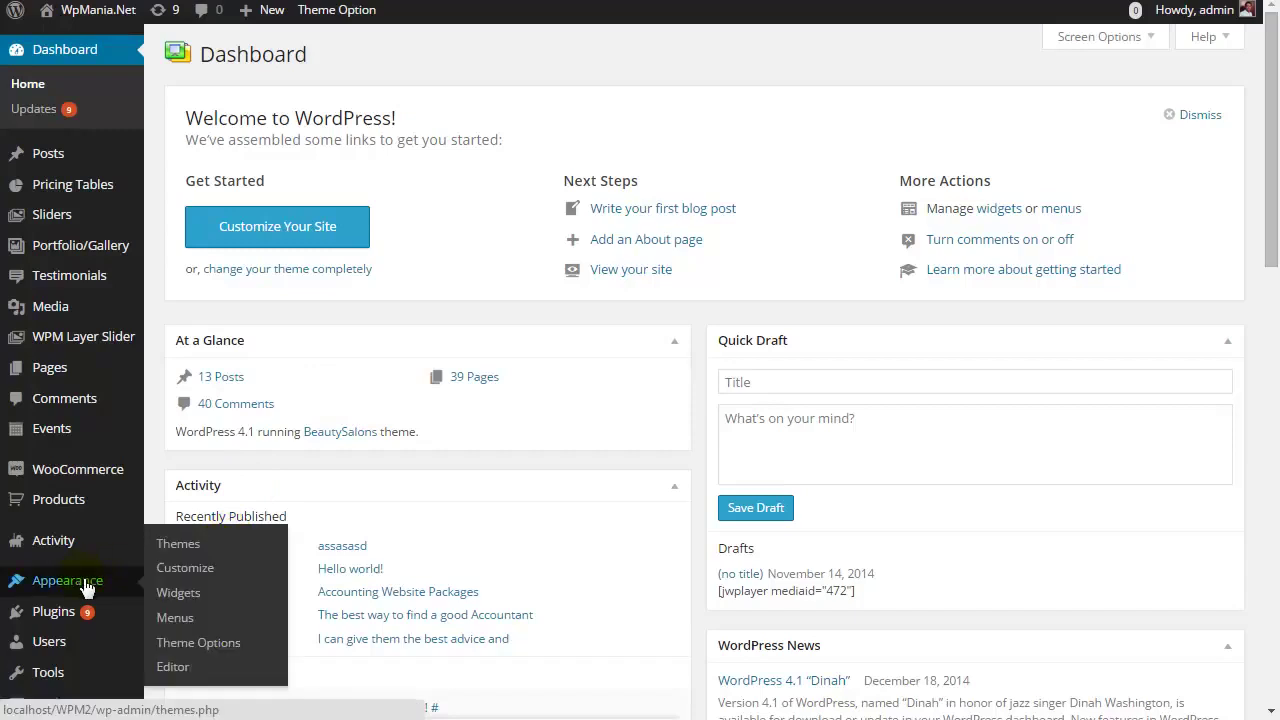
click(177, 622)
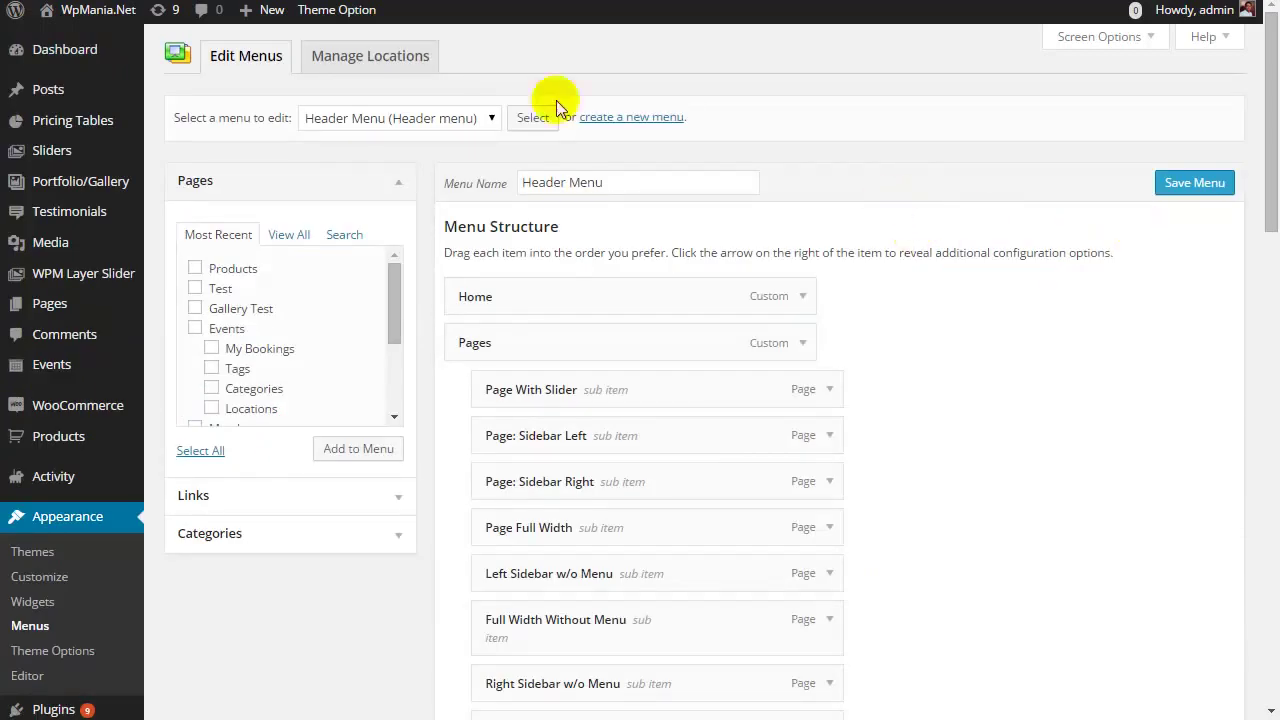
click(487, 118)
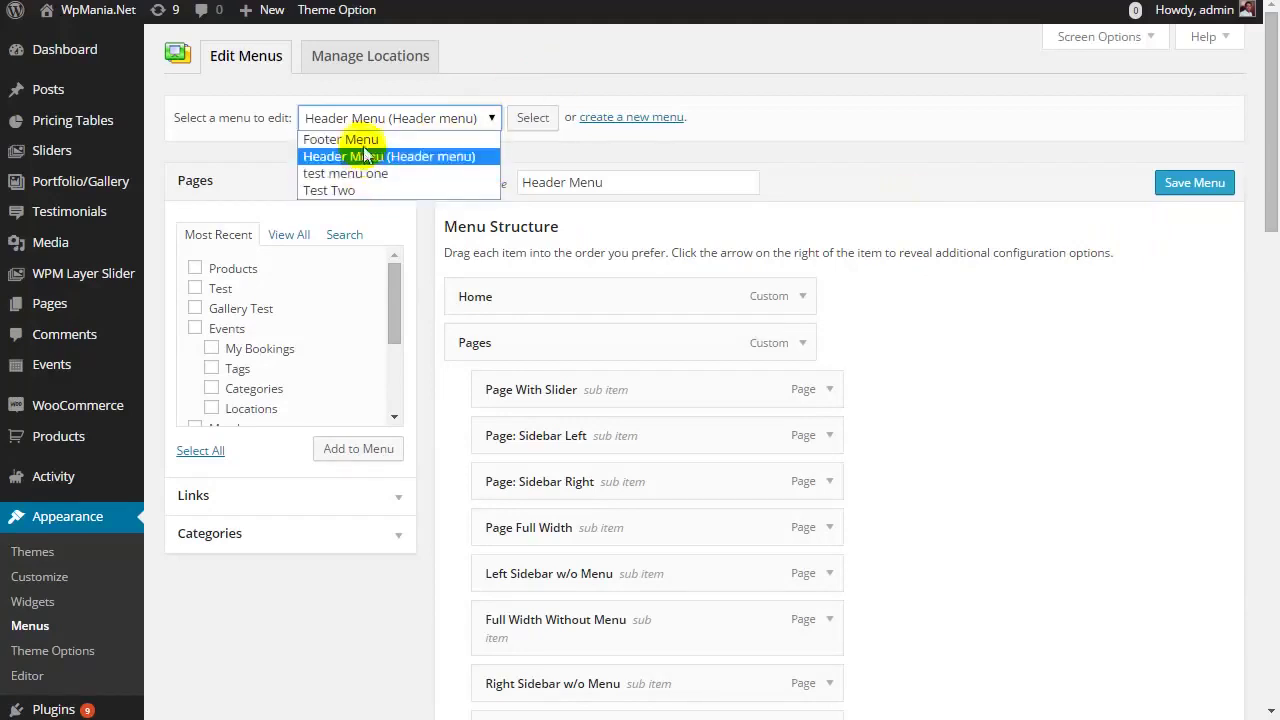
click(365, 142)
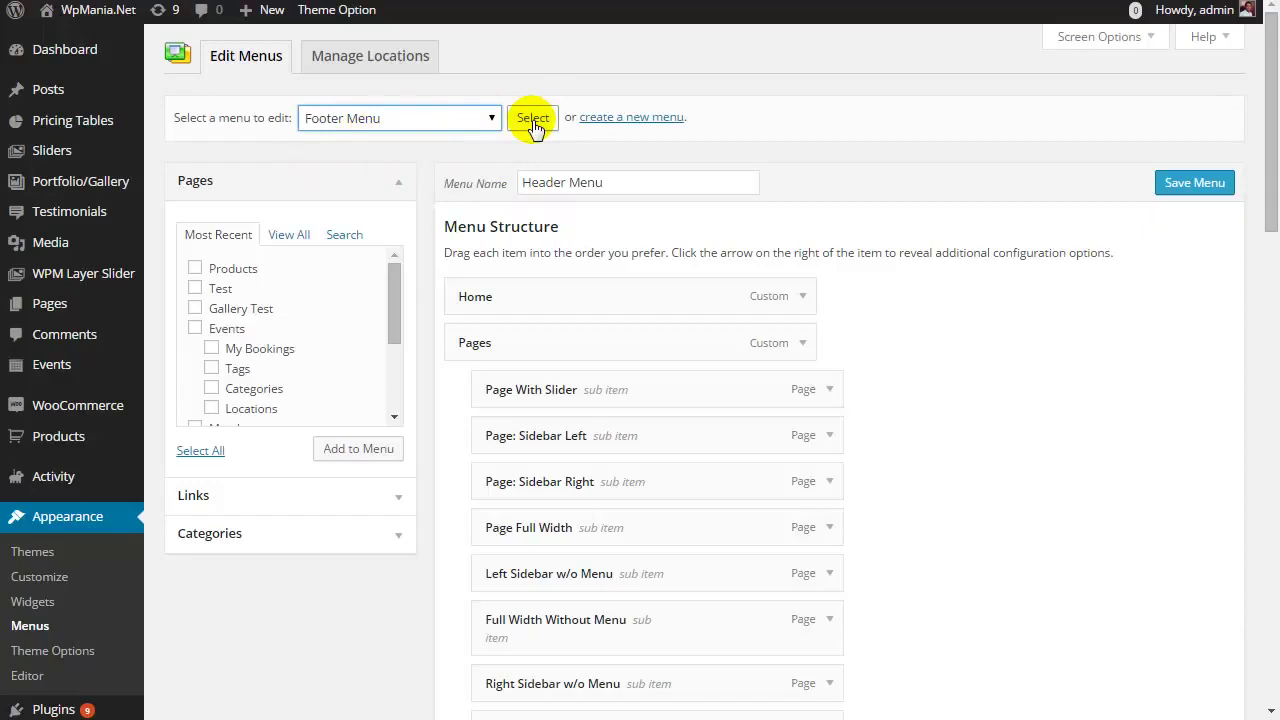
click(632, 124)
click(624, 189)
text(My menu)
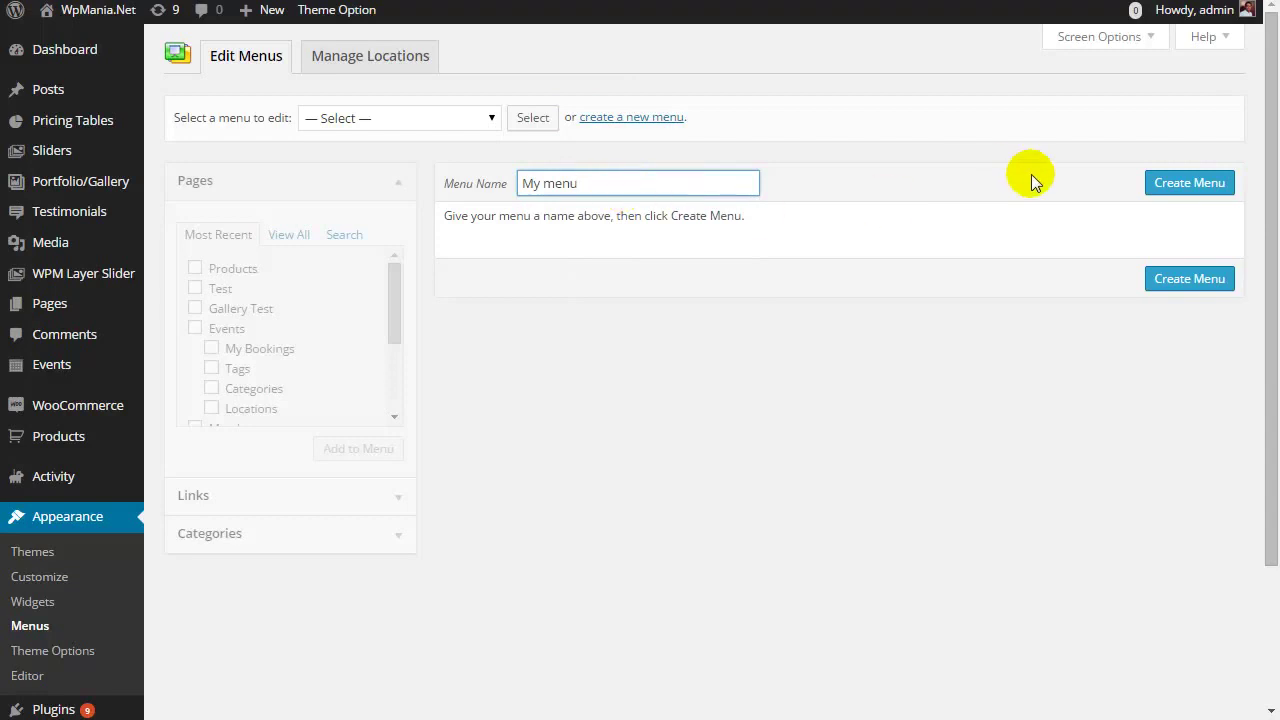
click(1166, 183)
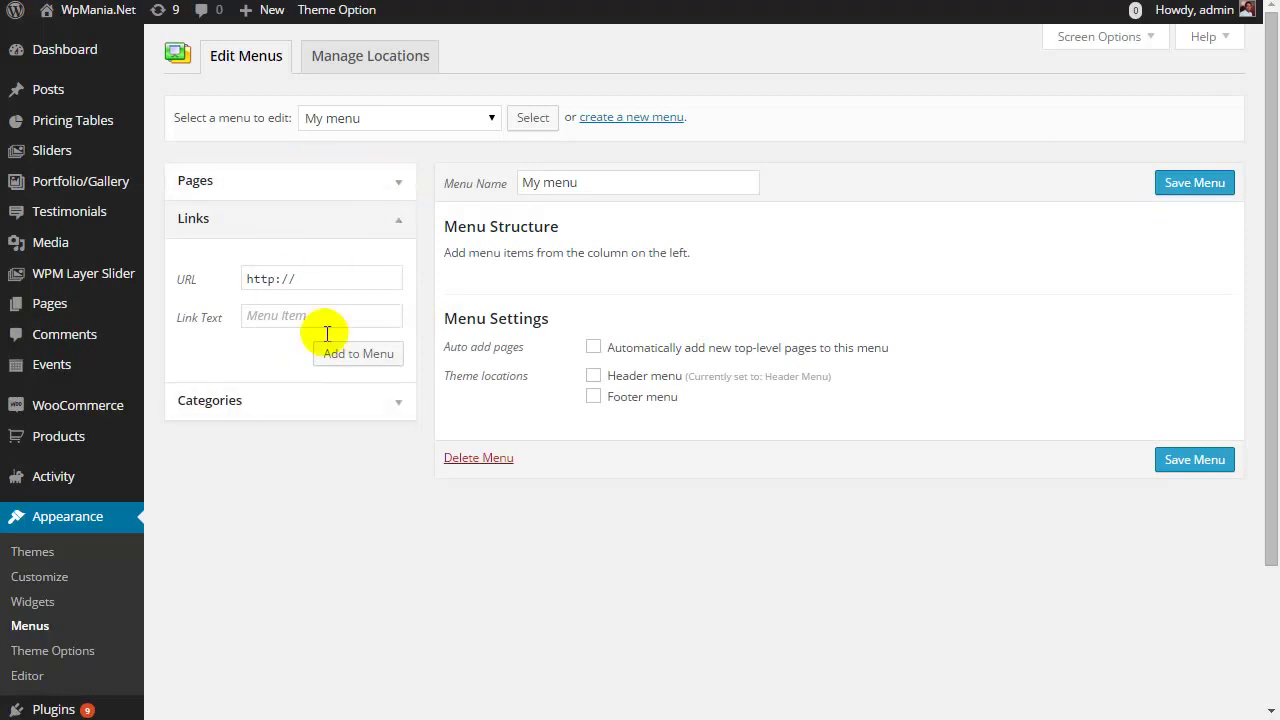
click(395, 185)
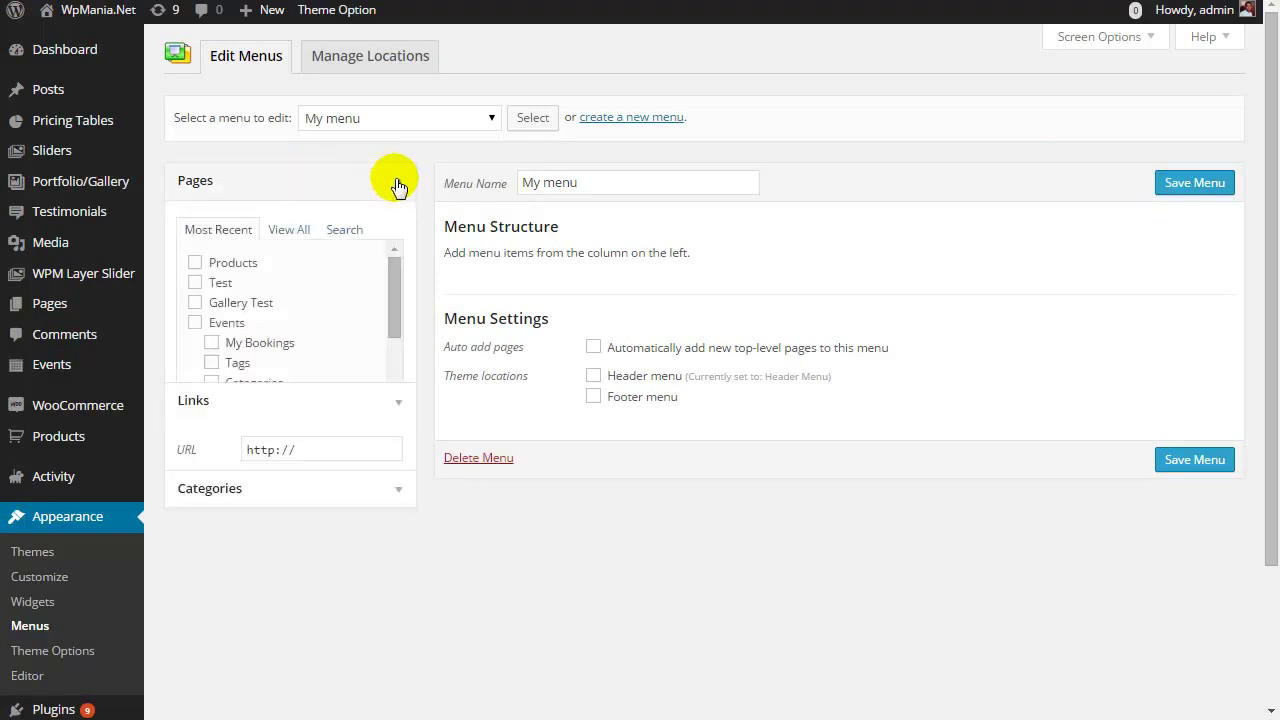
click(392, 535)
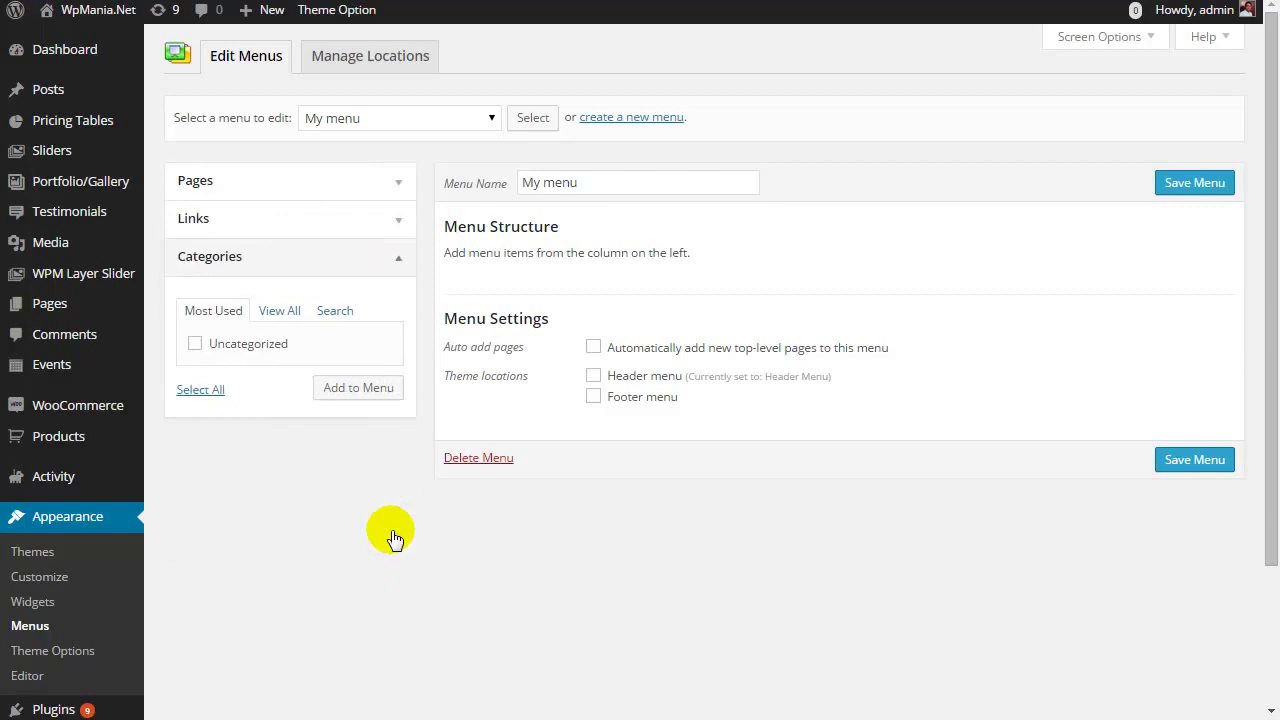
click(393, 222)
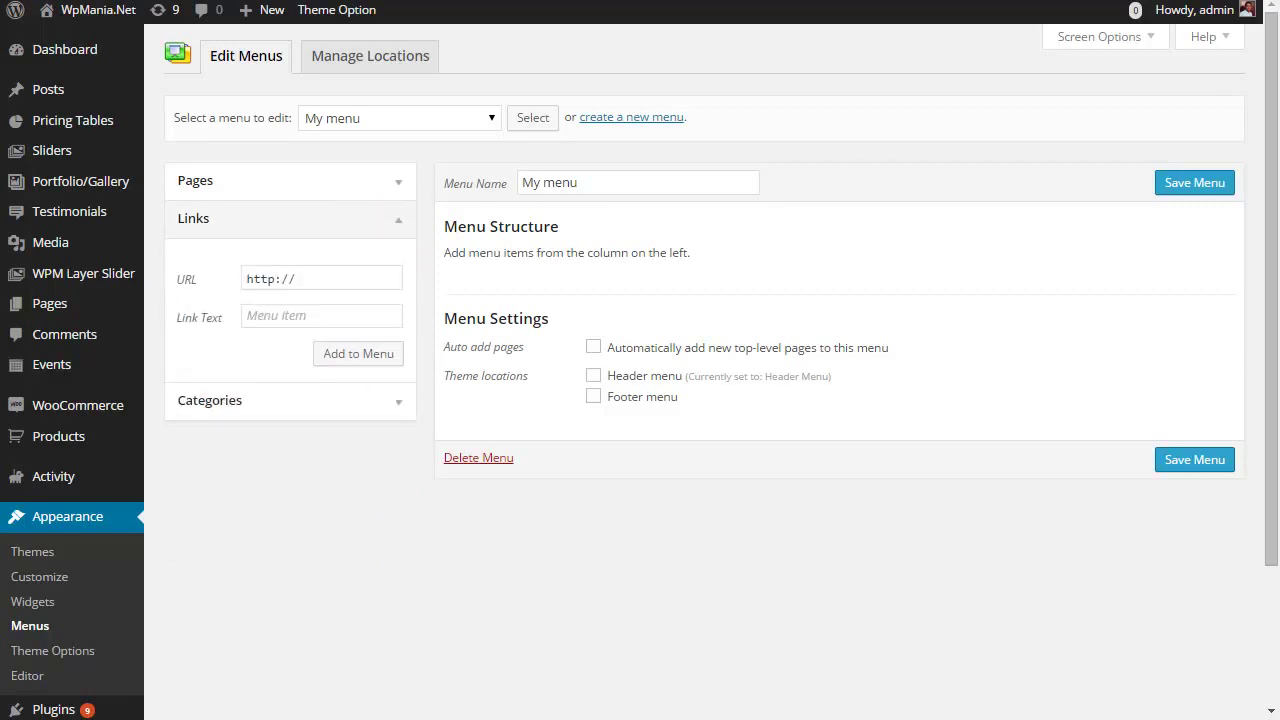
click(318, 277)
text(do)
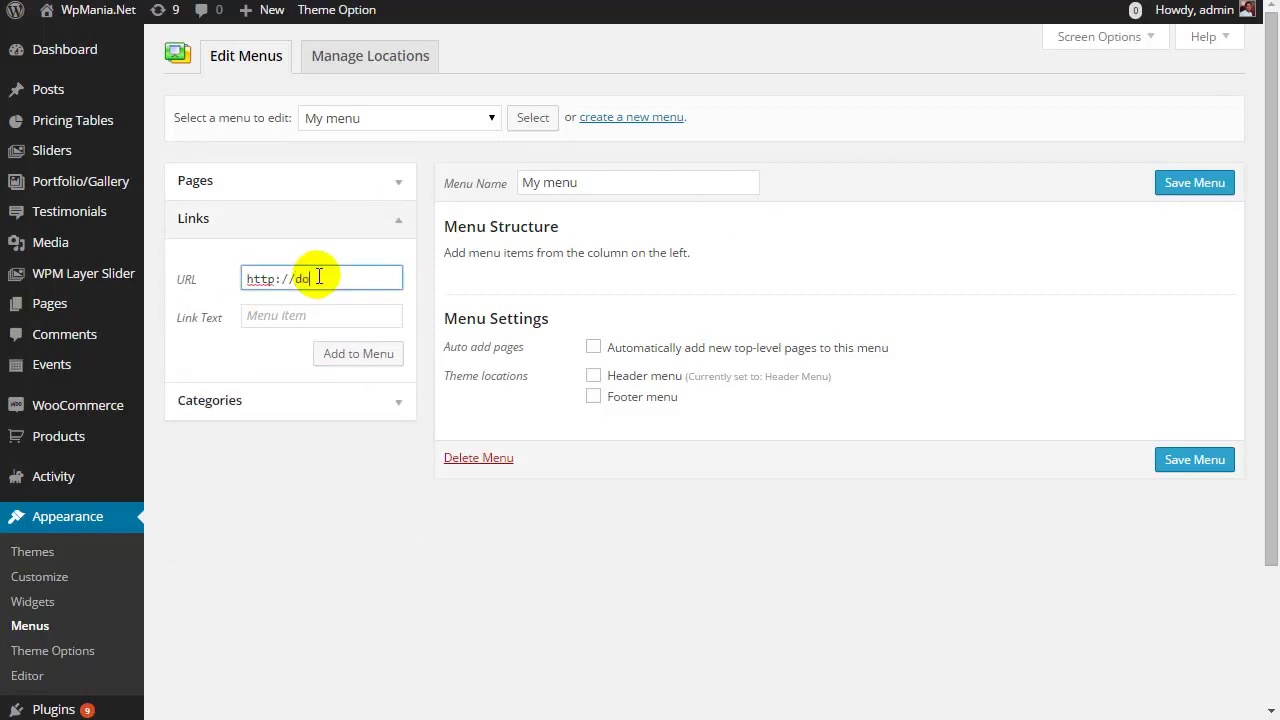
text(maingnbame.com)
click(272, 314)
text(Home)
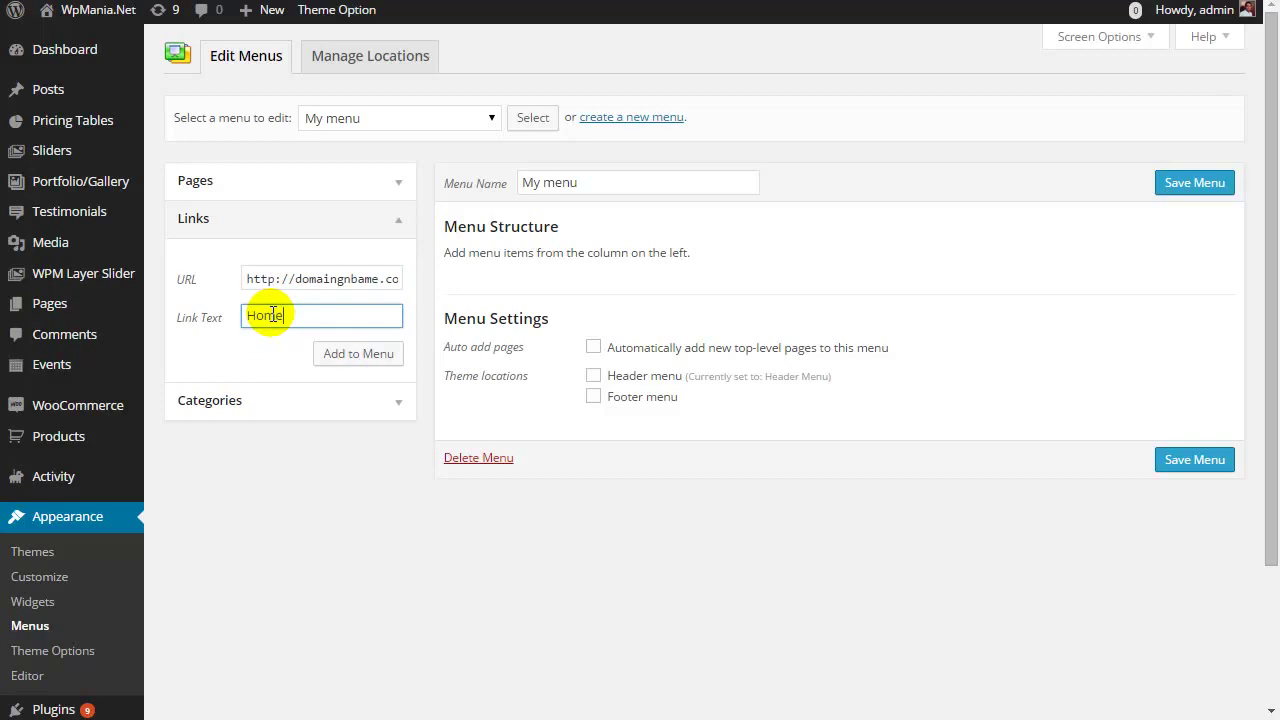
click(353, 362)
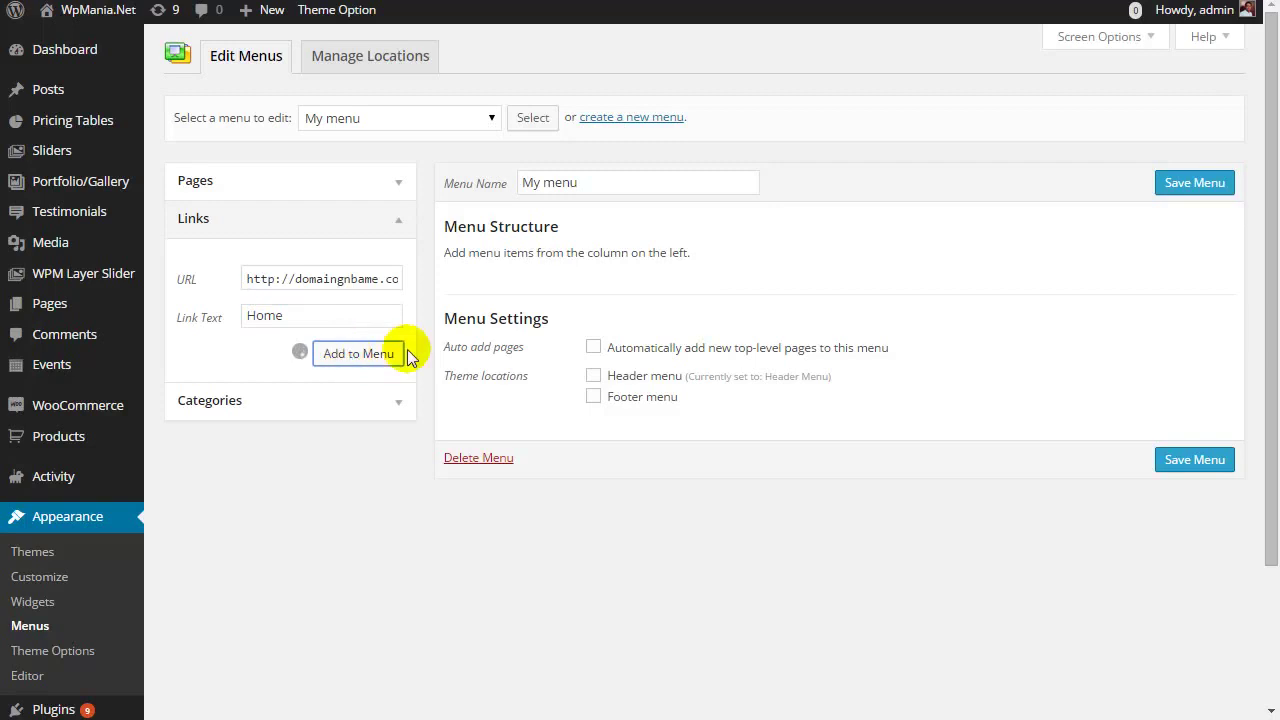
Add the Products, Test, Gallery Test and Events pages to the menu
click(394, 174)
click(222, 270)
click(220, 289)
click(226, 310)
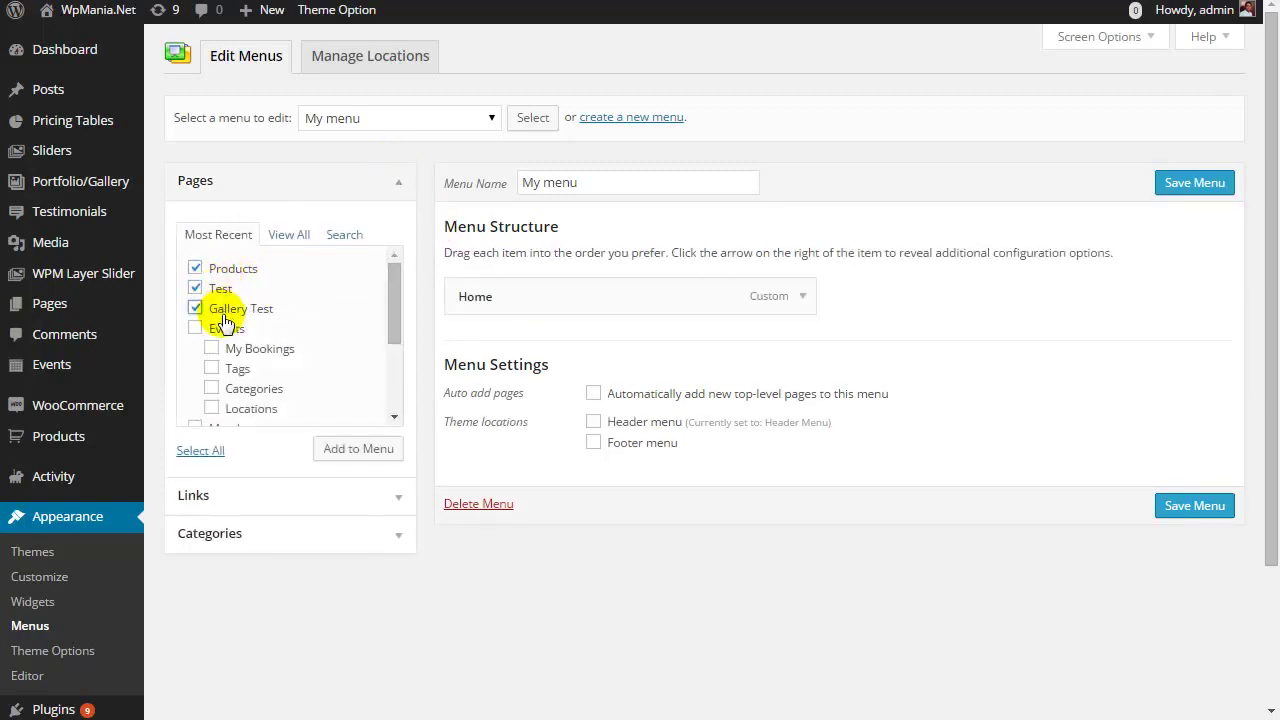
click(222, 330)
click(358, 450)
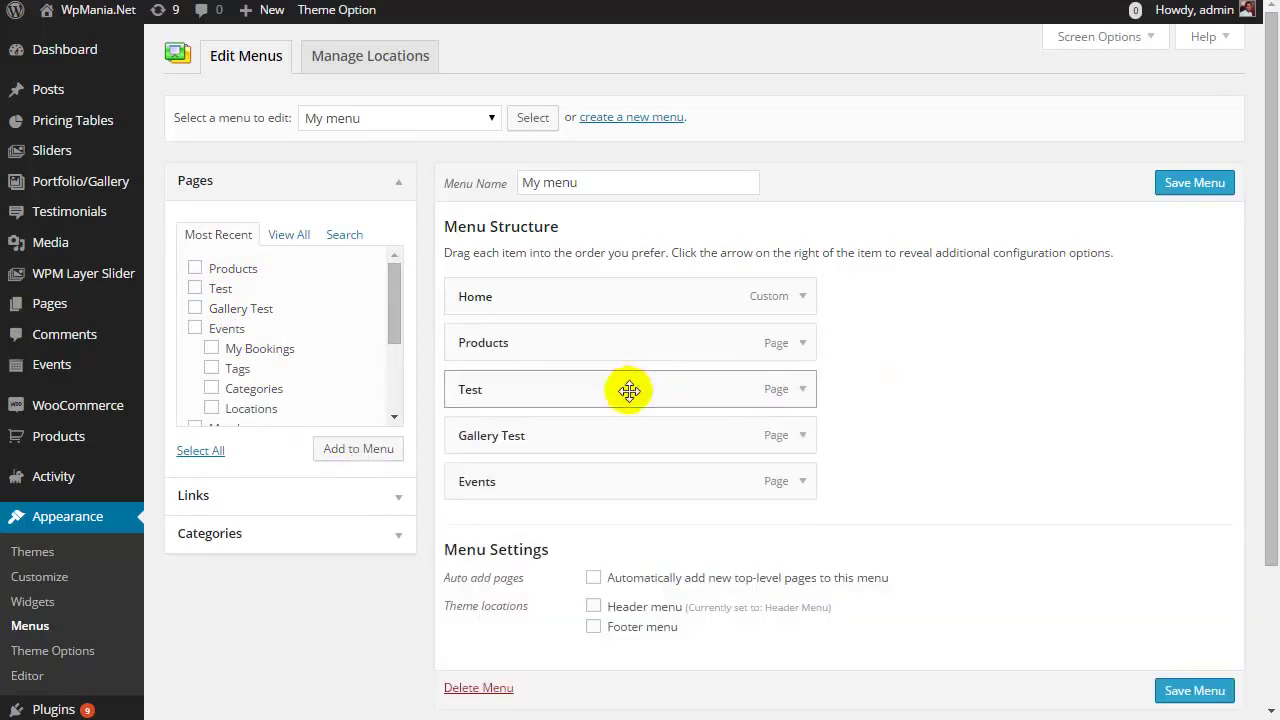
Move the Test item directly below Home and set its navigation label to "new label"
drag(723, 393, 665, 340)
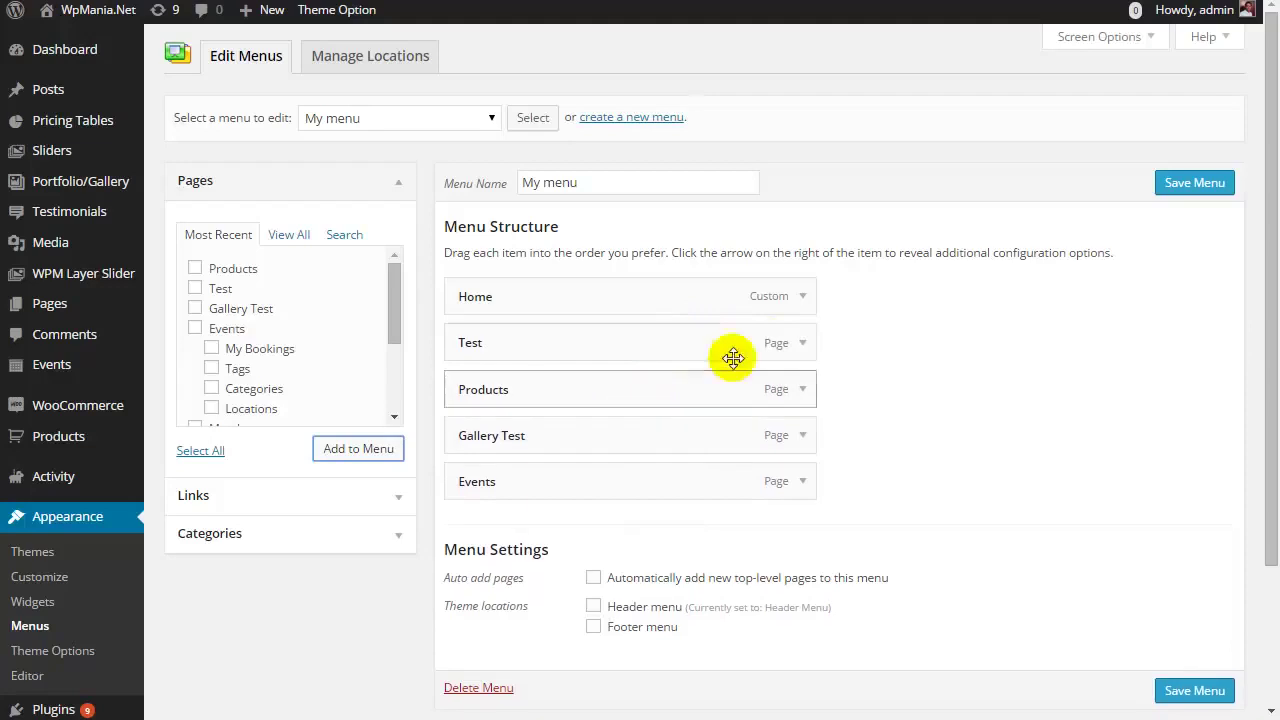
click(802, 343)
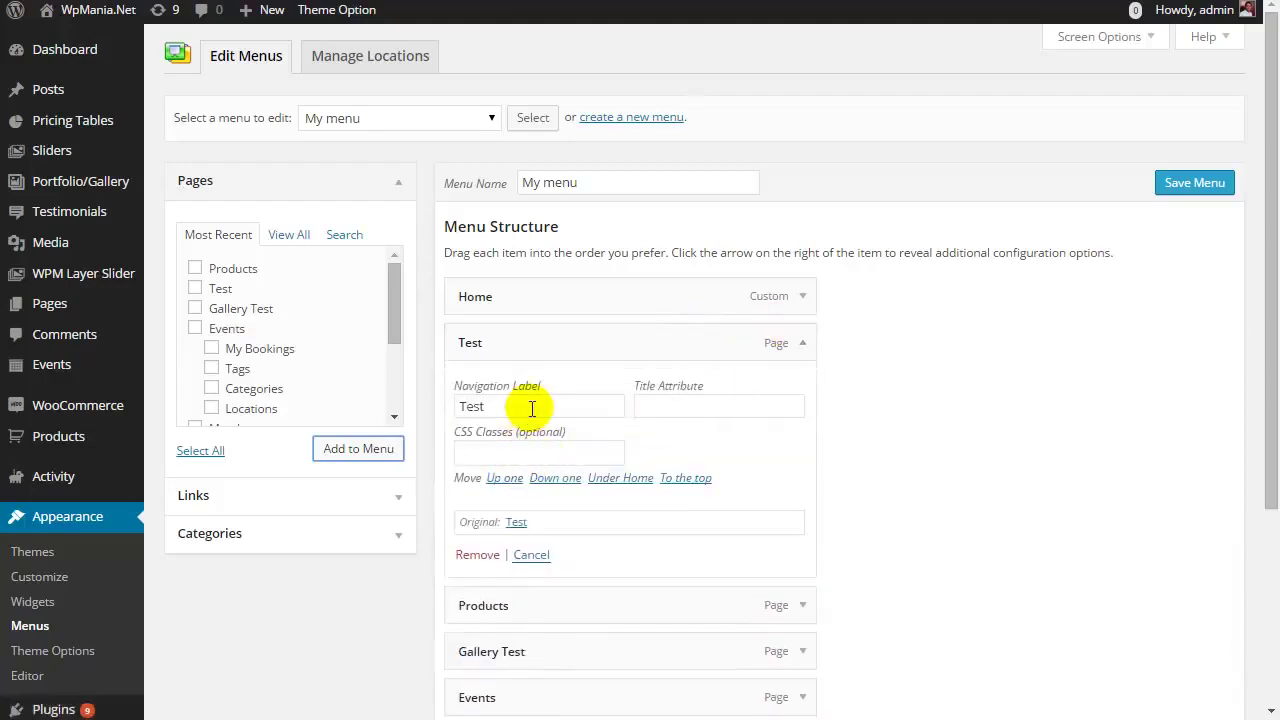
drag(530, 415, 380, 411)
text(new label)
click(1108, 339)
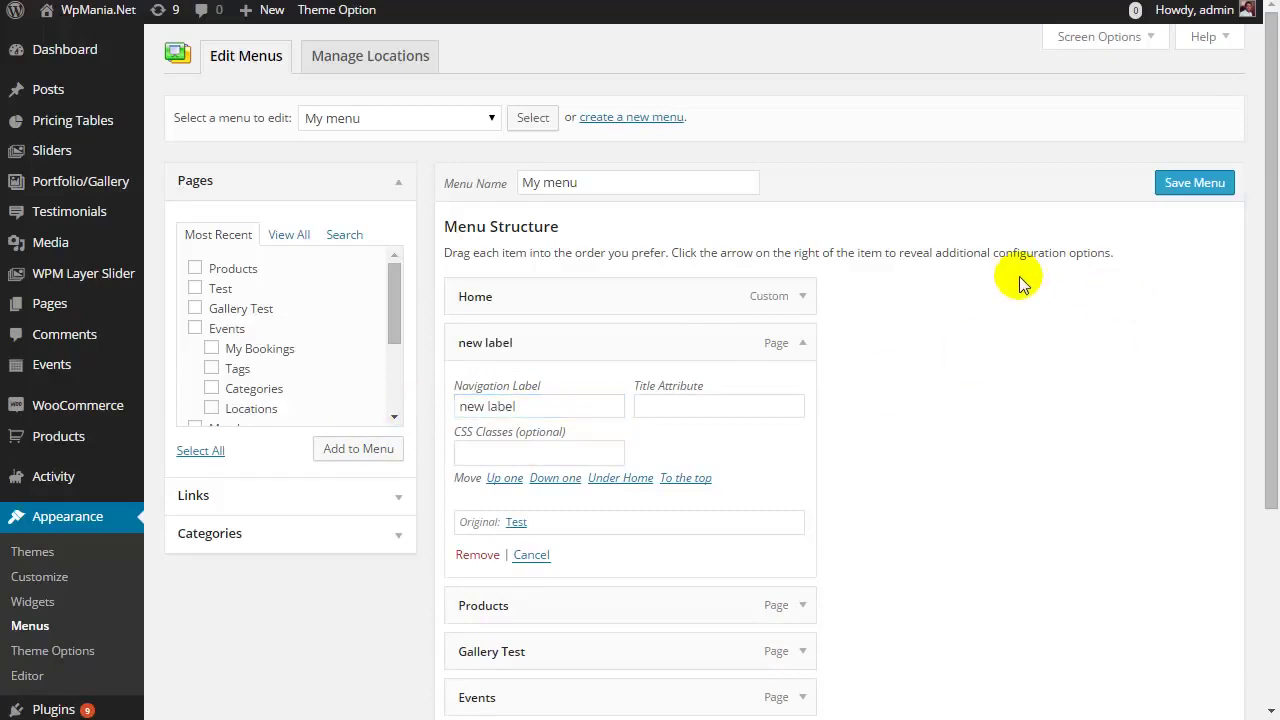
click(805, 343)
Enable the Tags and Posts boxes in the screen options, keeping CSS Classes shown
click(1148, 42)
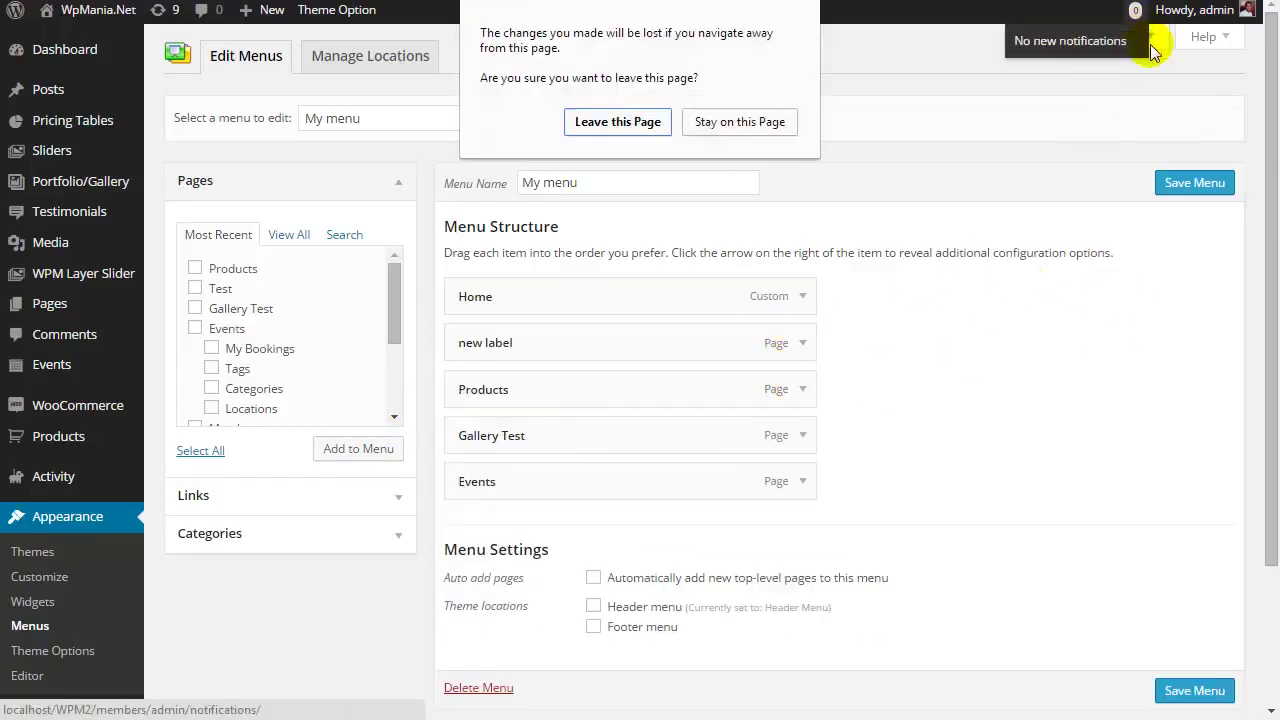
click(756, 127)
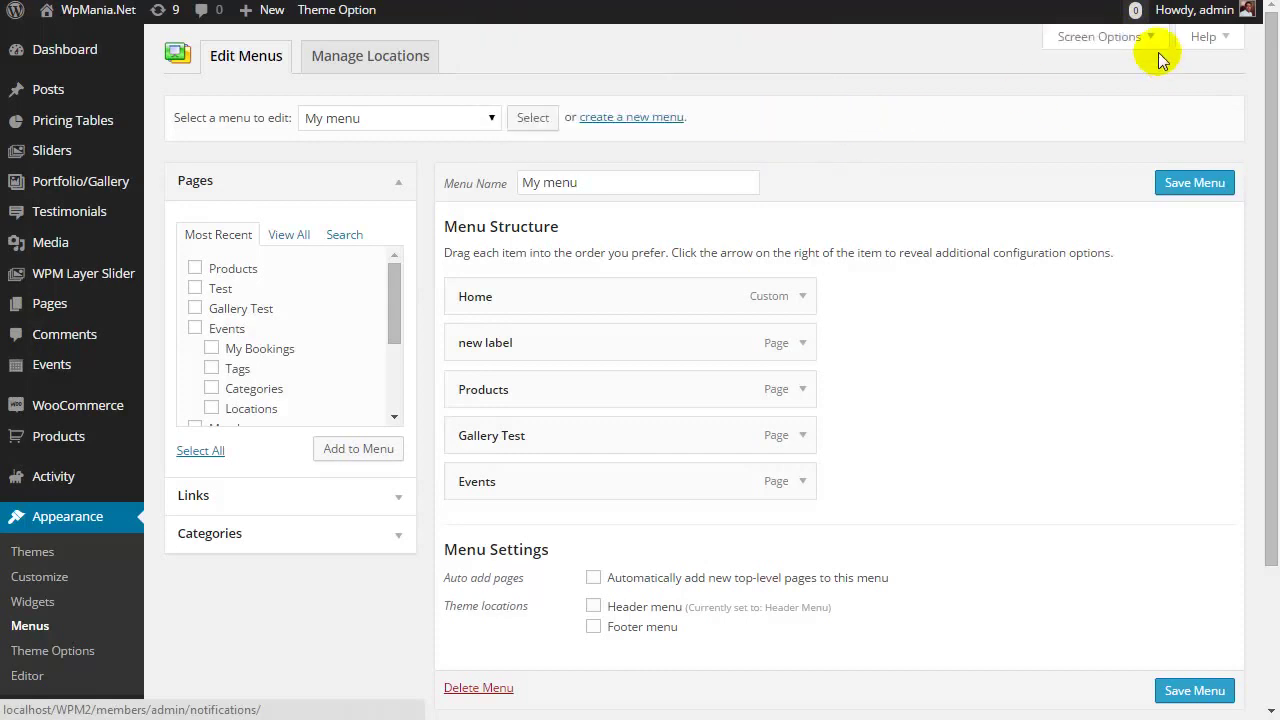
click(1150, 36)
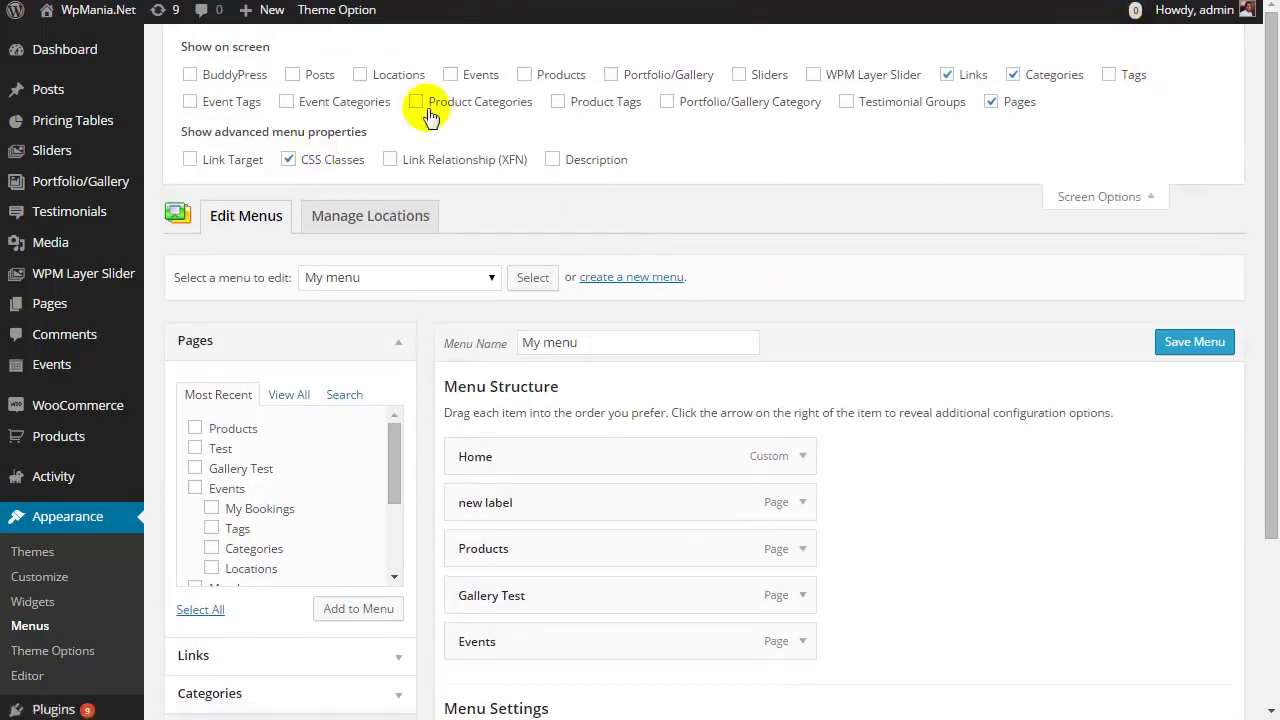
click(1110, 76)
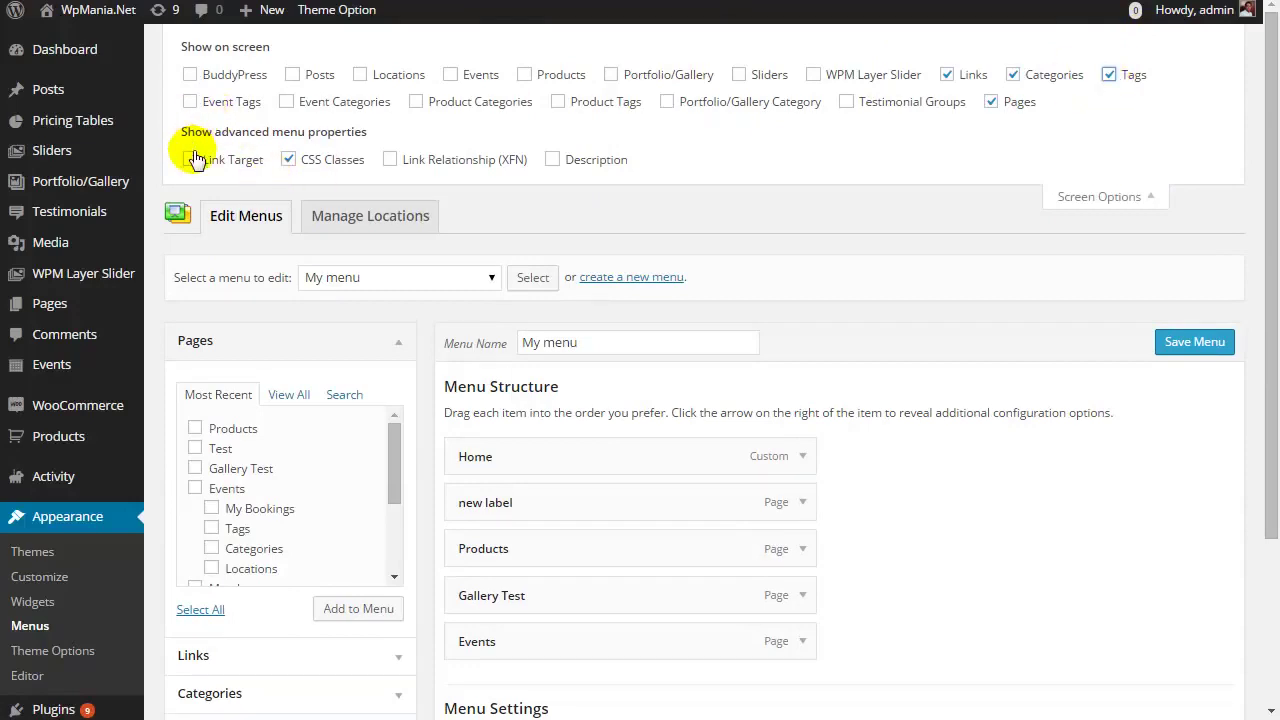
click(289, 161)
click(289, 161)
click(292, 75)
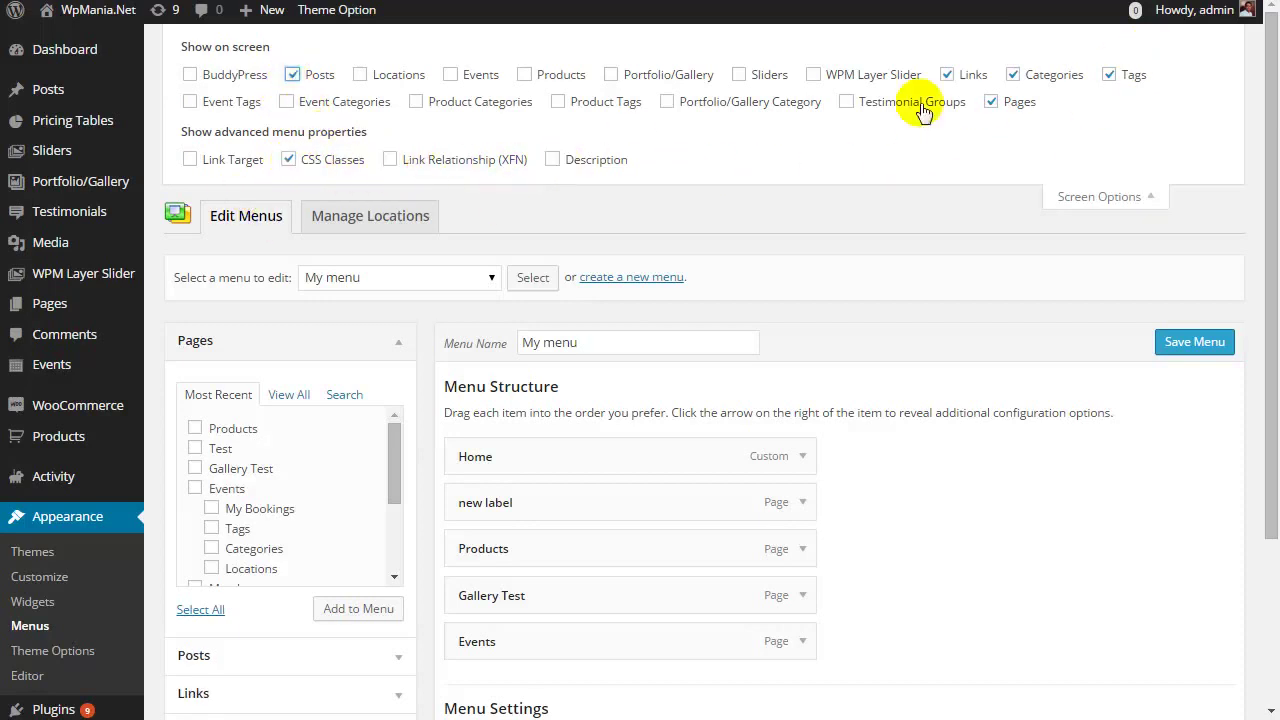
click(1105, 196)
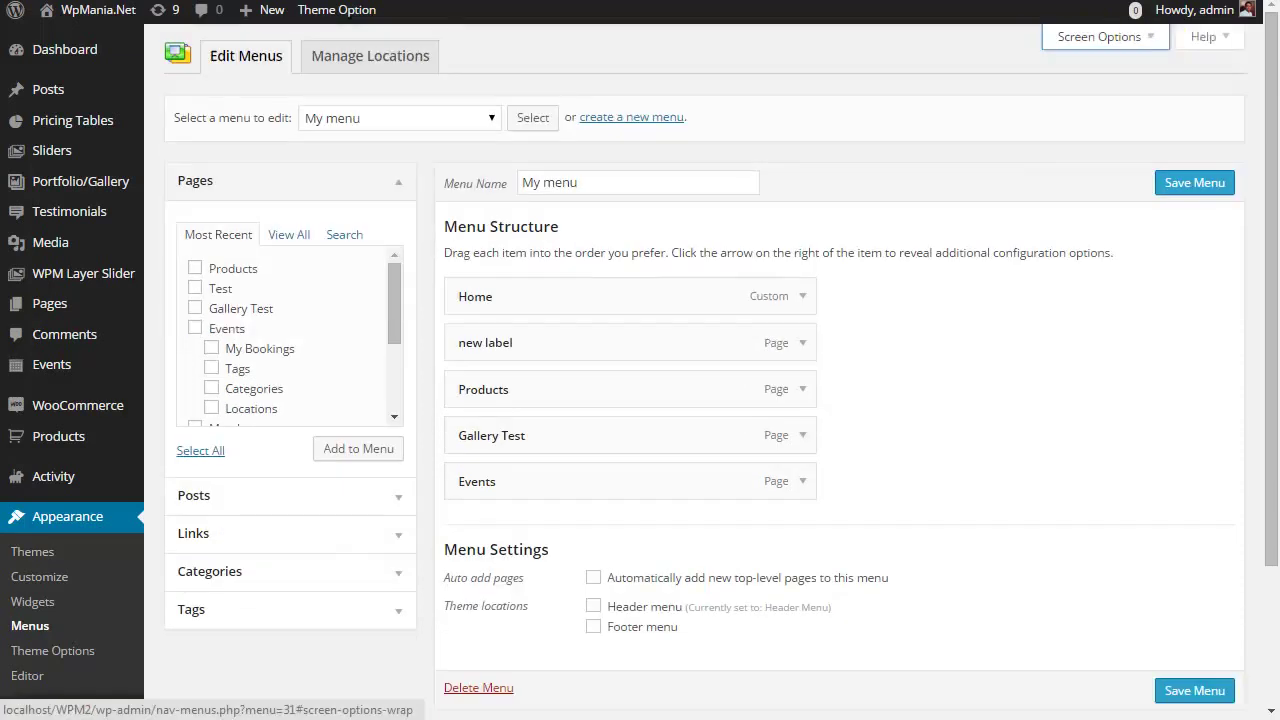
Add the Products and Test pages to the menu again and nest both as sub-items under Gallery Test
click(224, 270)
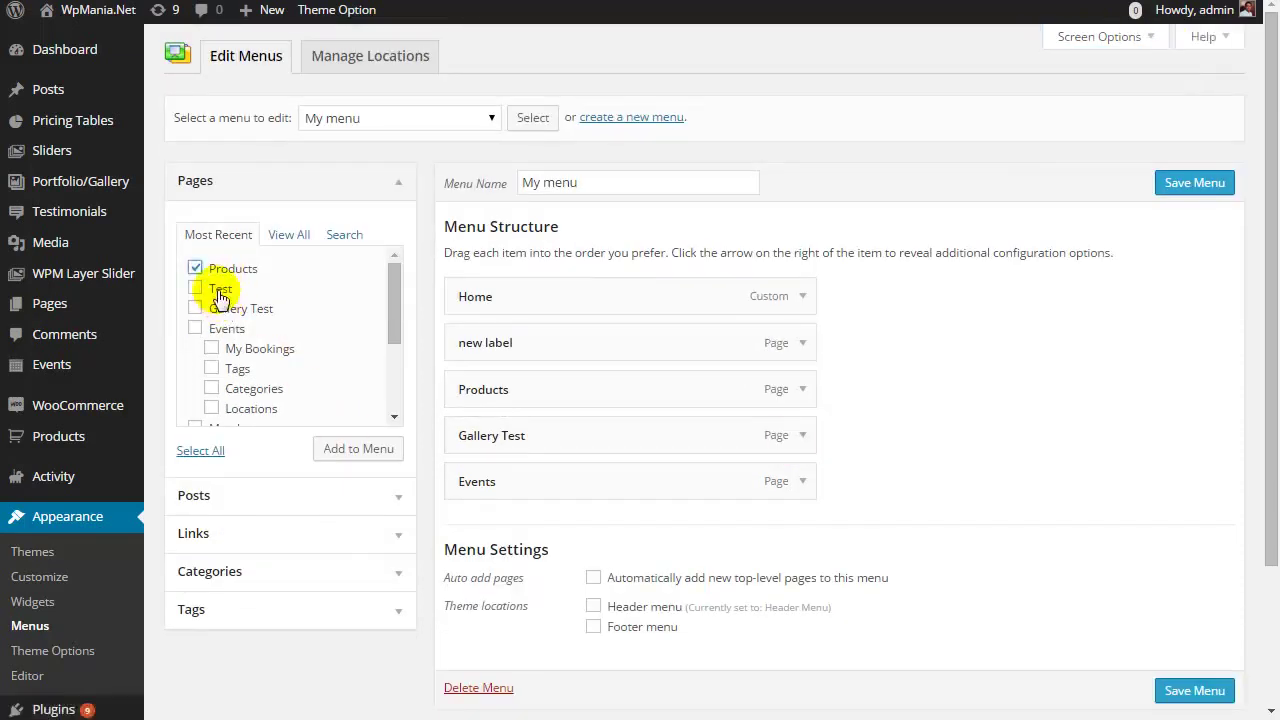
click(216, 290)
click(333, 450)
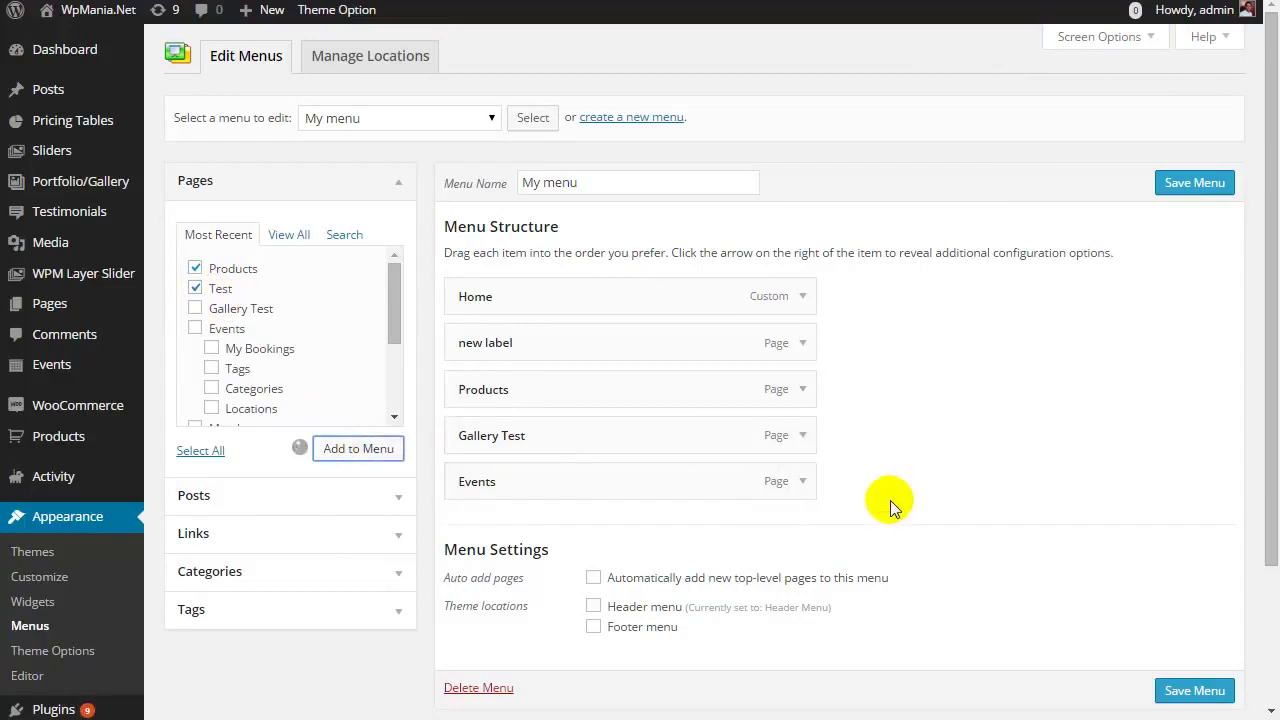
drag(509, 526, 565, 470)
drag(509, 574, 534, 526)
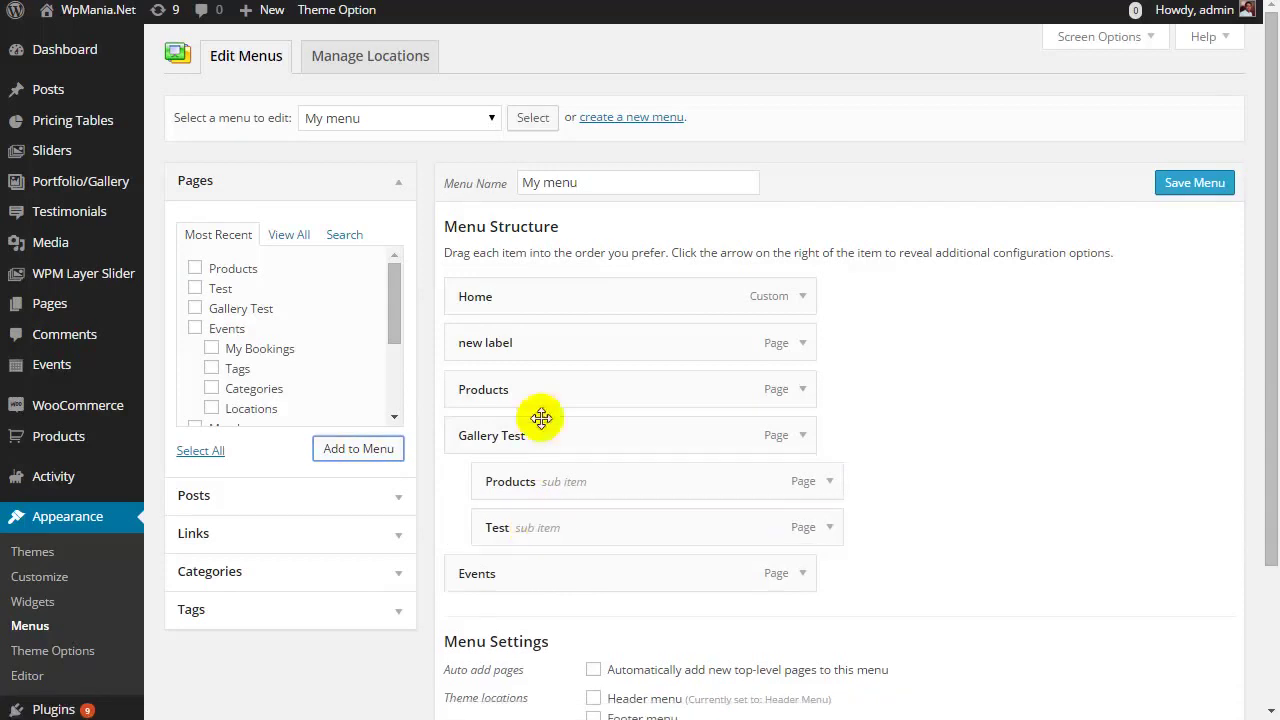
Nest the top-level Products item under "new label" and save the menu
drag(543, 390, 570, 390)
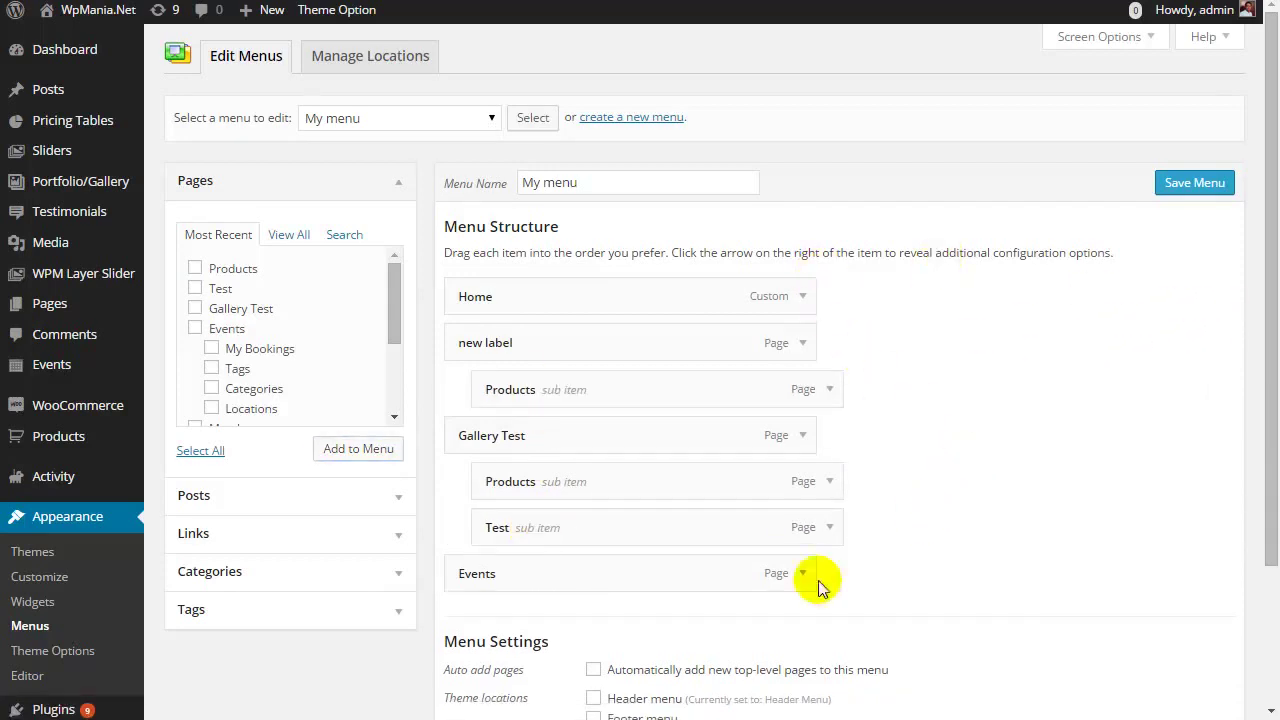
click(1184, 186)
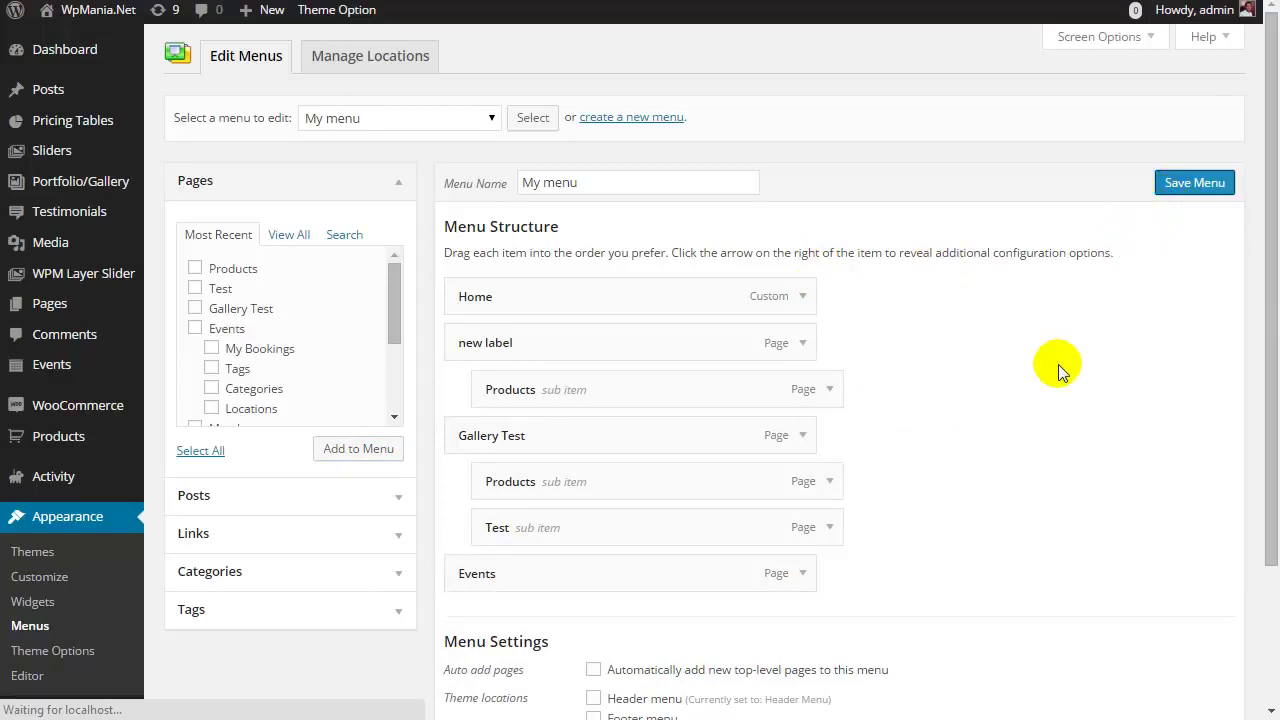
Remove the Products sub-item under "new label" from the menu and save the menu
scroll(1045, 370, down, 2)
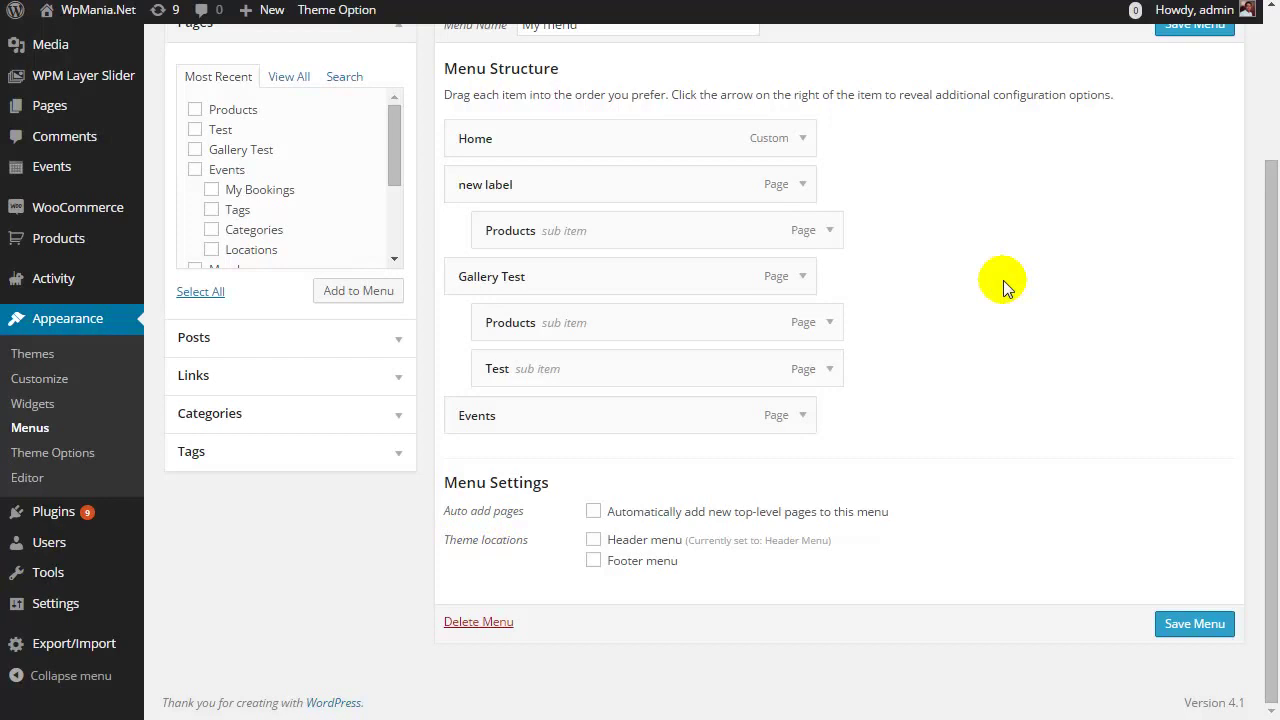
click(830, 232)
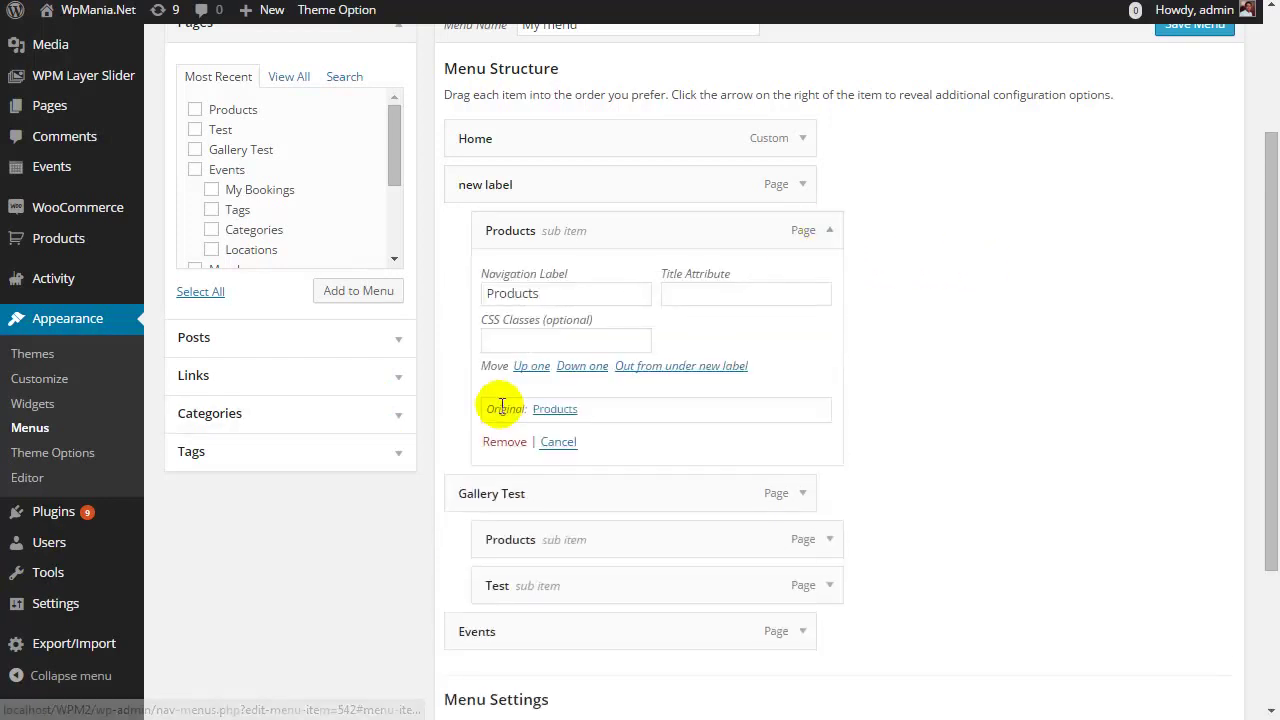
click(502, 442)
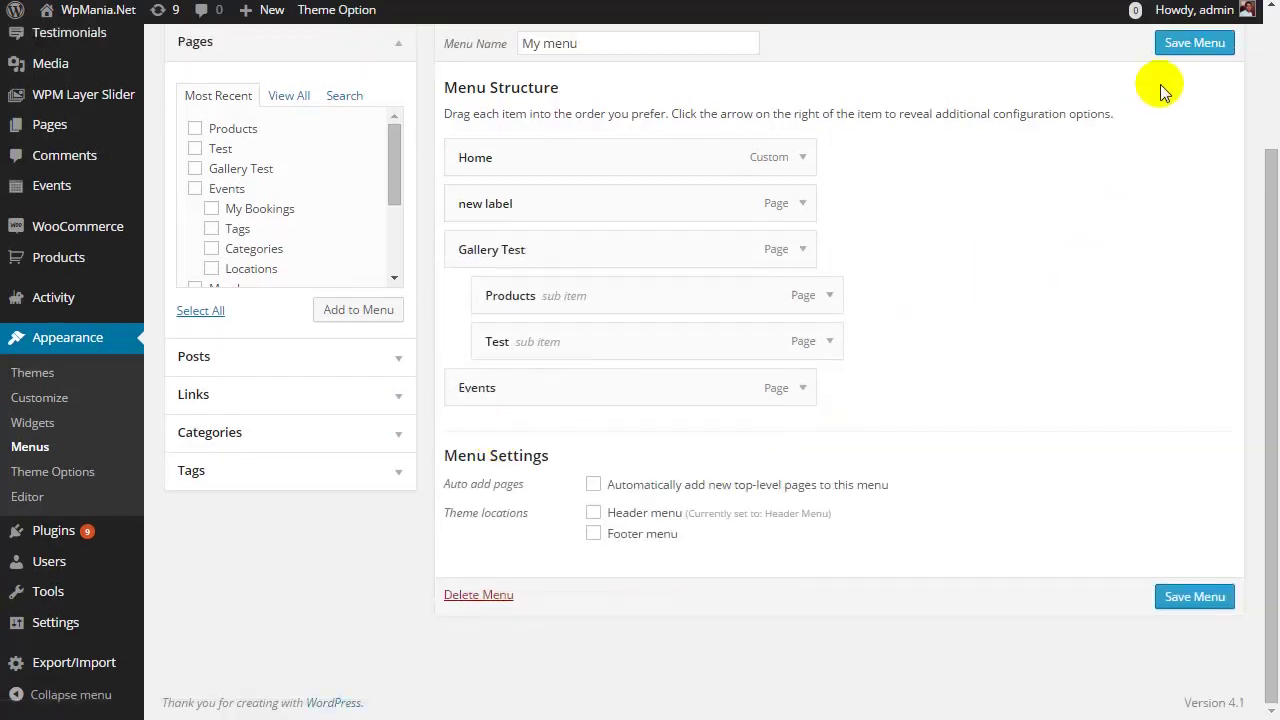
click(1190, 43)
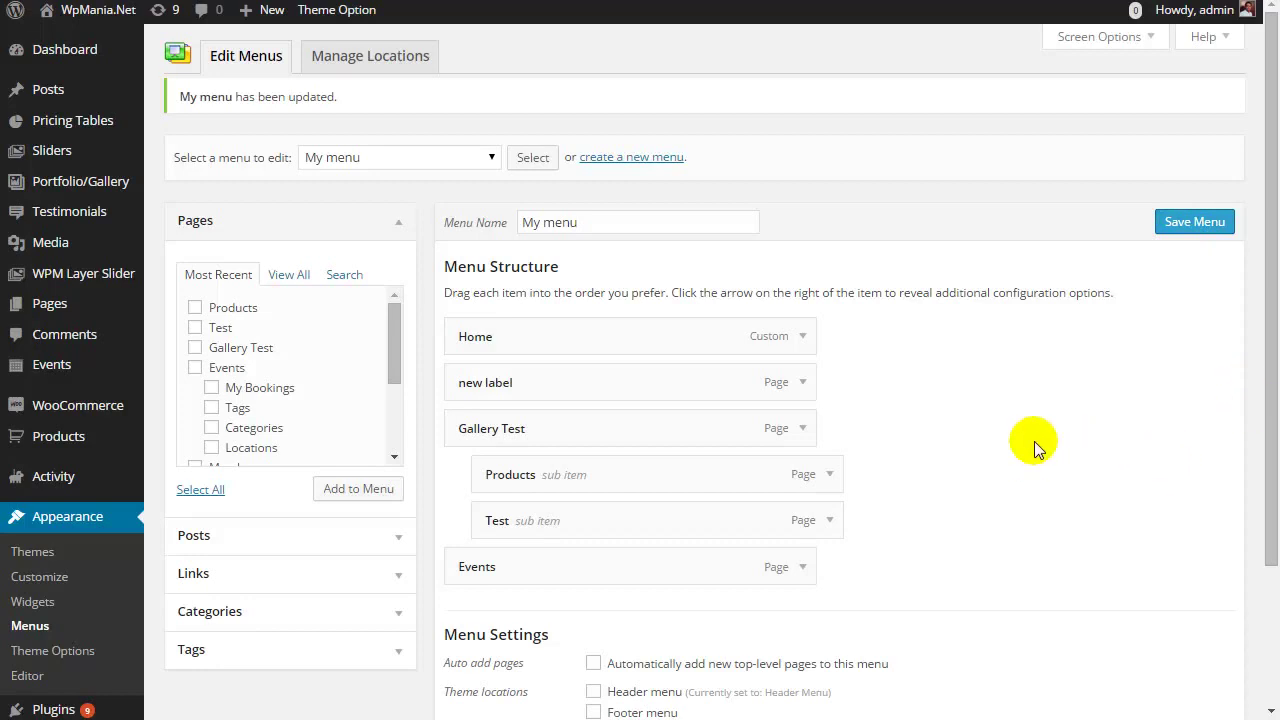
Assign the menu to the Header menu theme location and save it
scroll(1035, 448, down, 3)
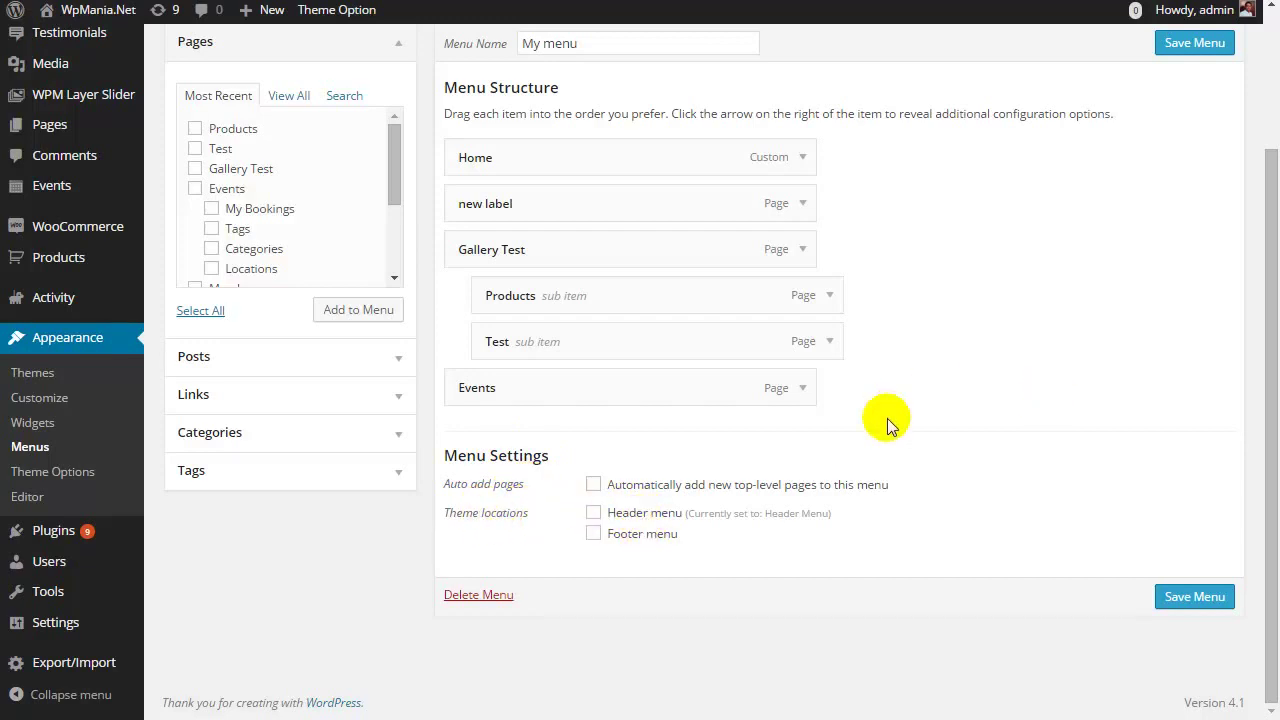
click(594, 513)
click(1190, 598)
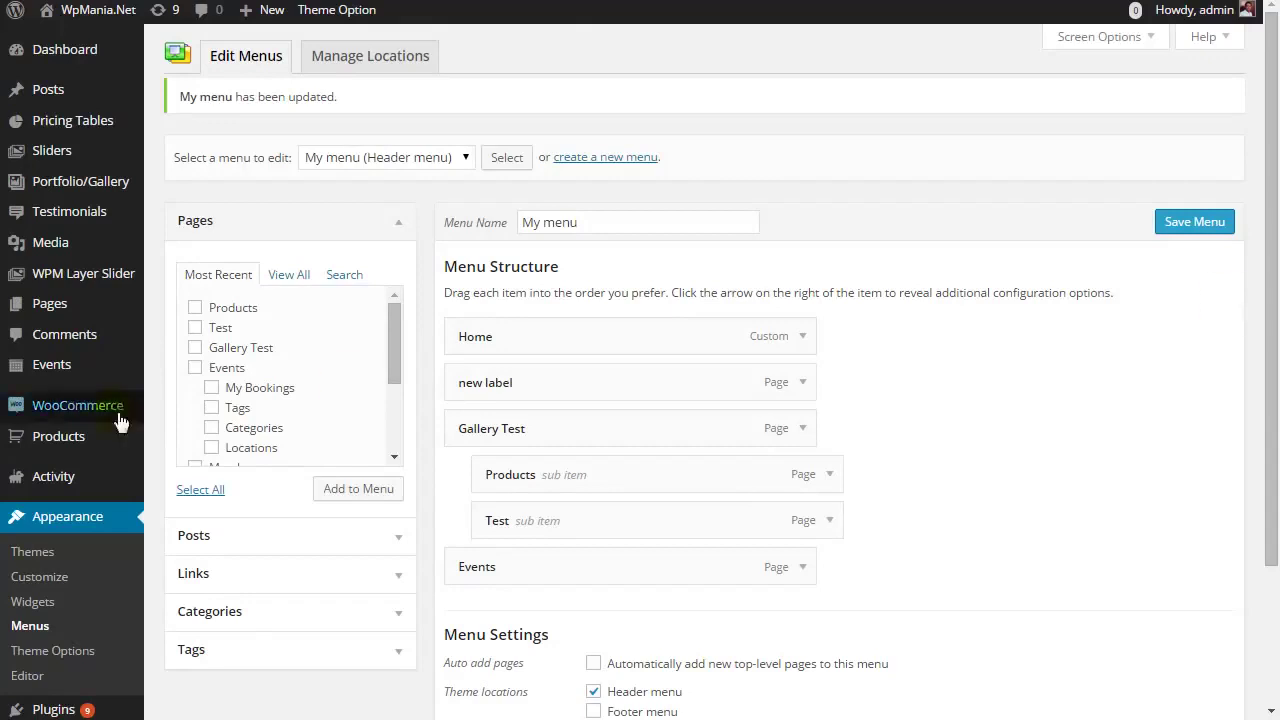
scroll(942, 528, down, 1)
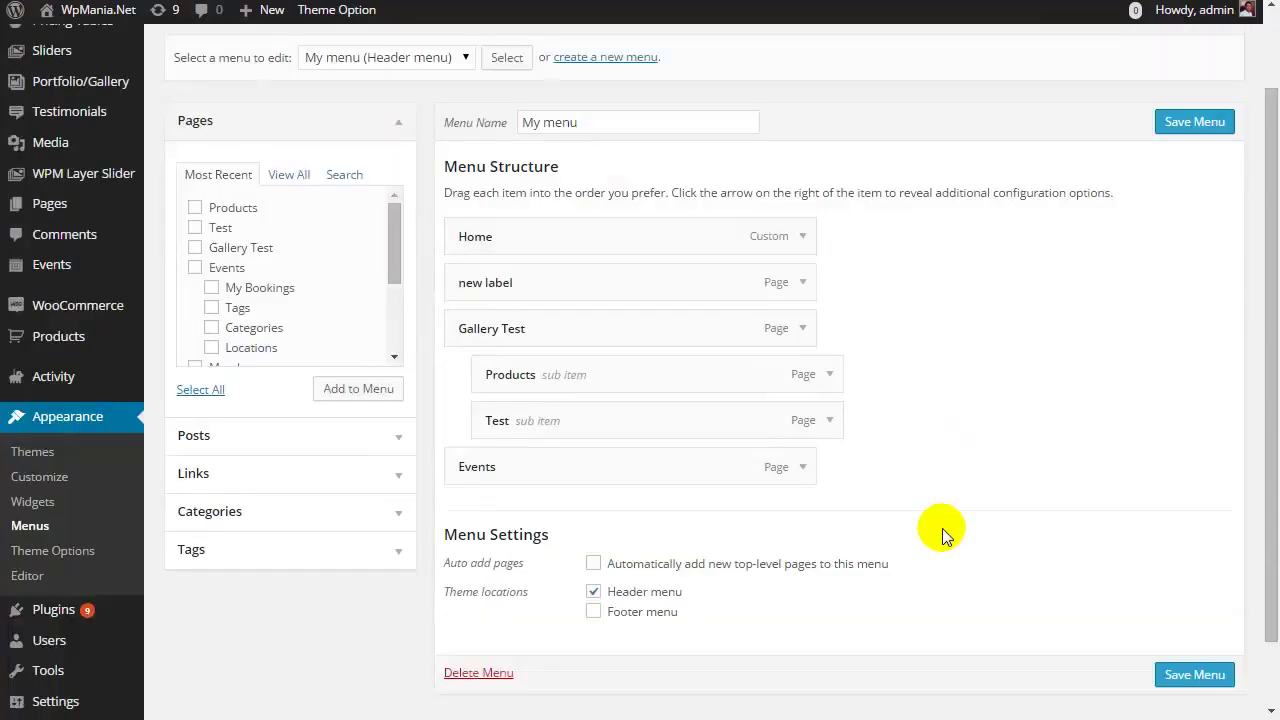